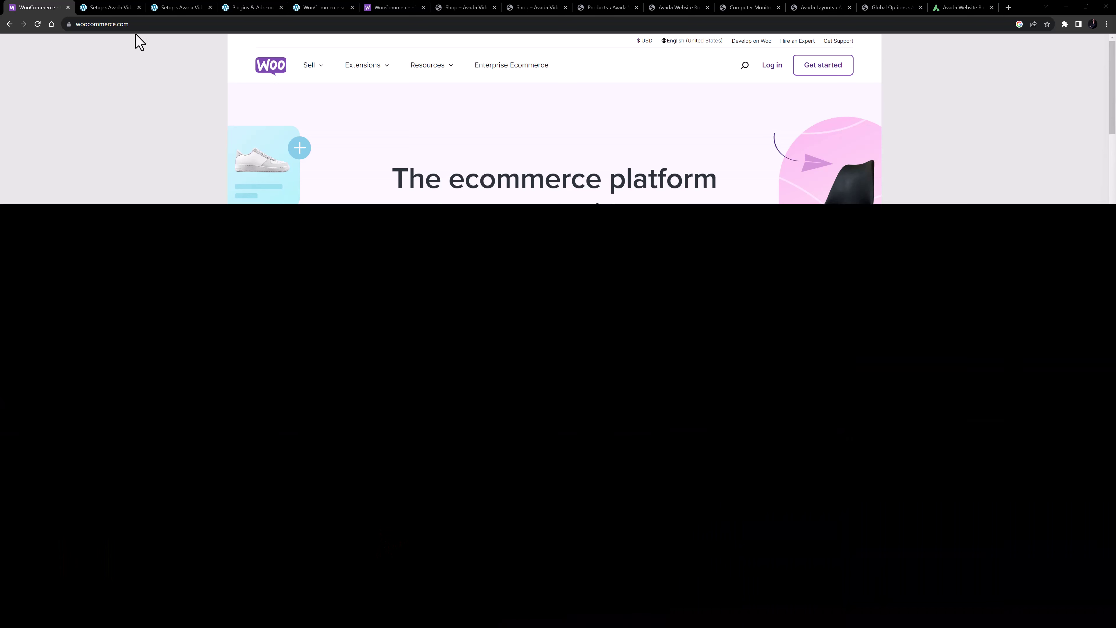
Switch from woocommerce.com to the Avada Setup Wizard's Select A Website step.
click(114, 7)
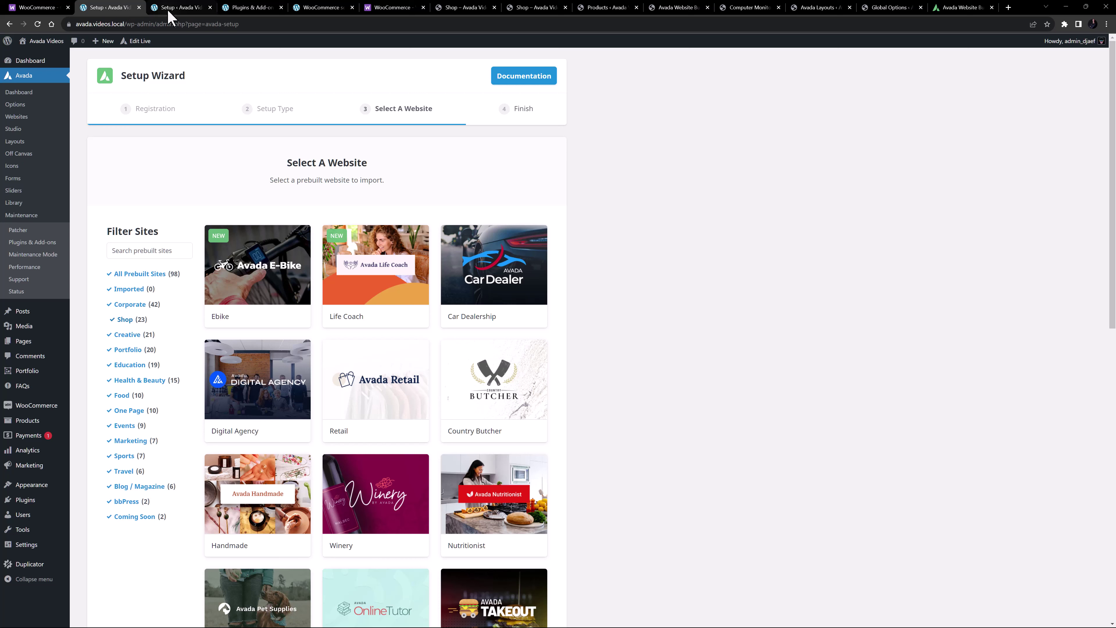
Include the Shop page in the wizard's website content, then view Plugins & Add-ons.
click(178, 7)
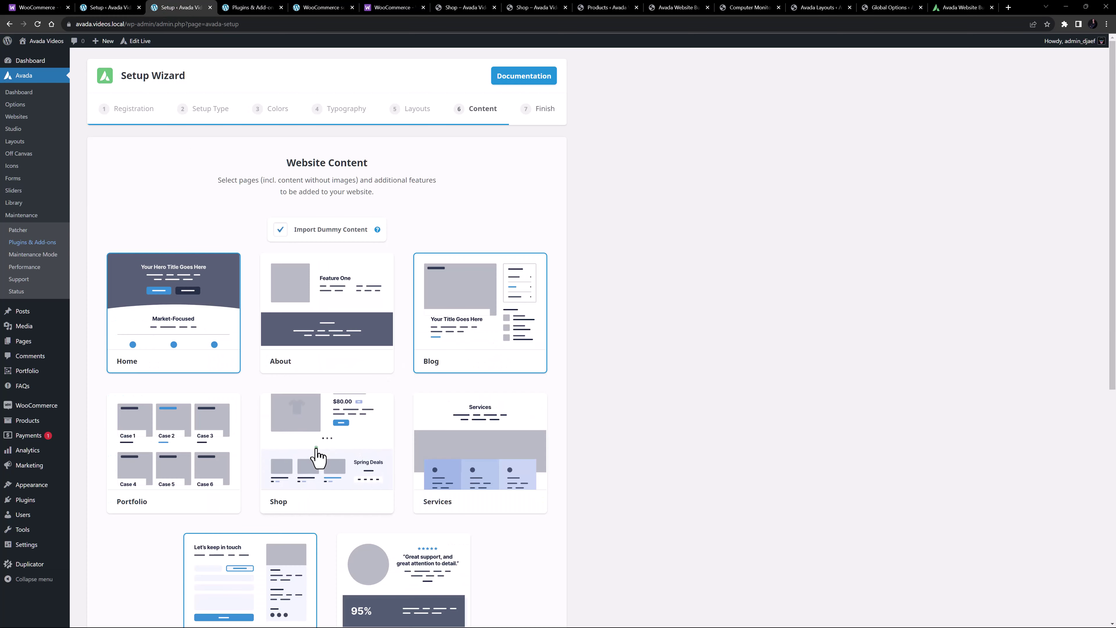
click(318, 458)
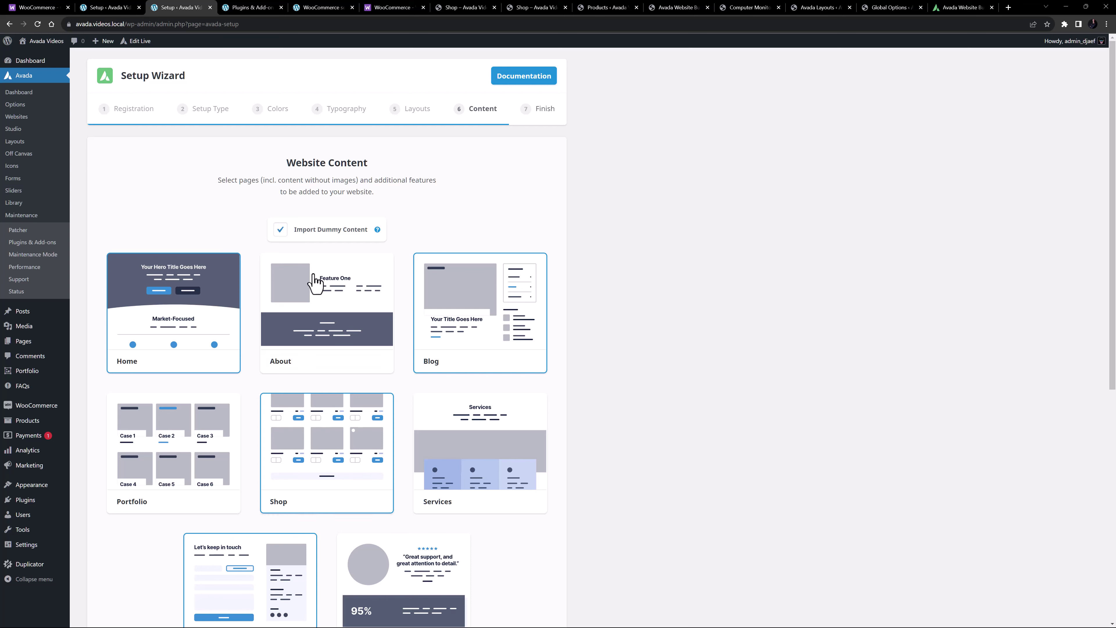
click(262, 9)
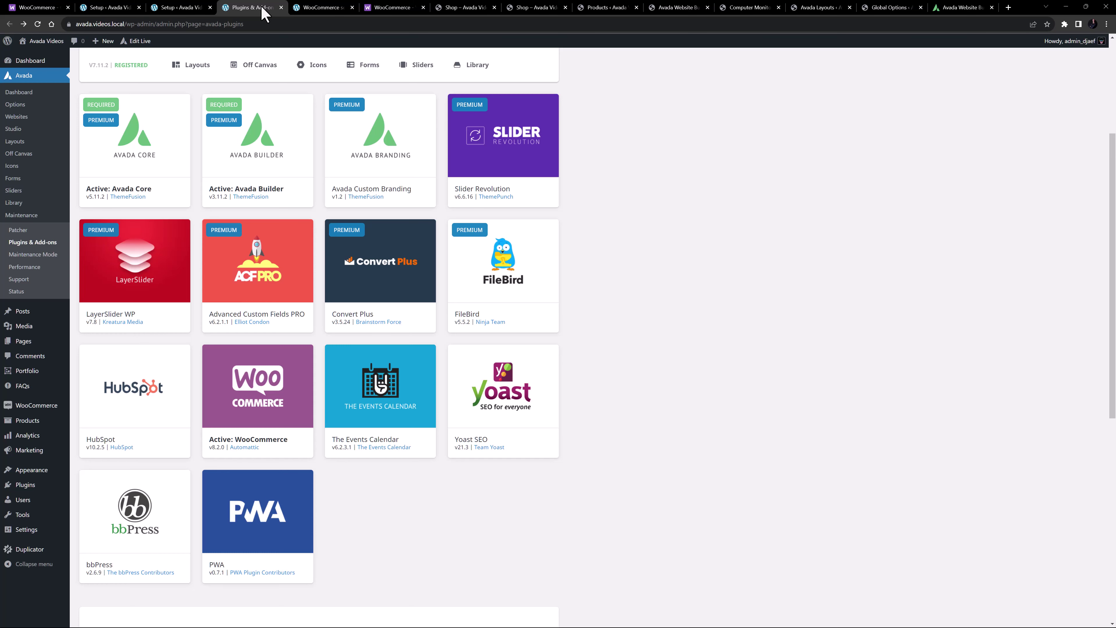
Review WooCommerce's General settings, then bring up the WooCommerce Documentation page.
click(317, 9)
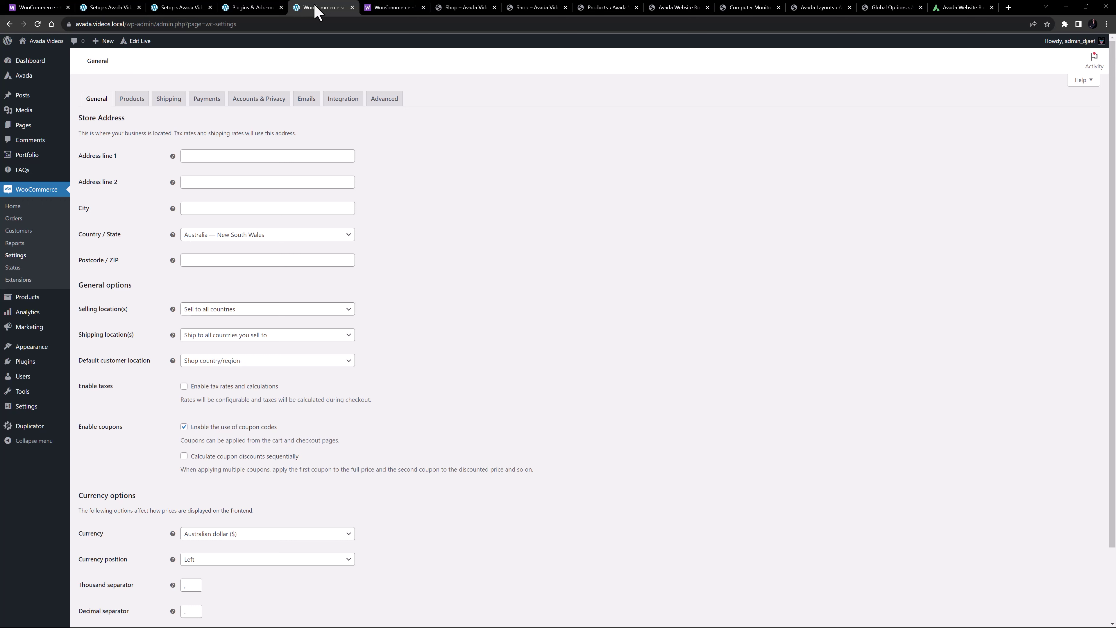
click(393, 8)
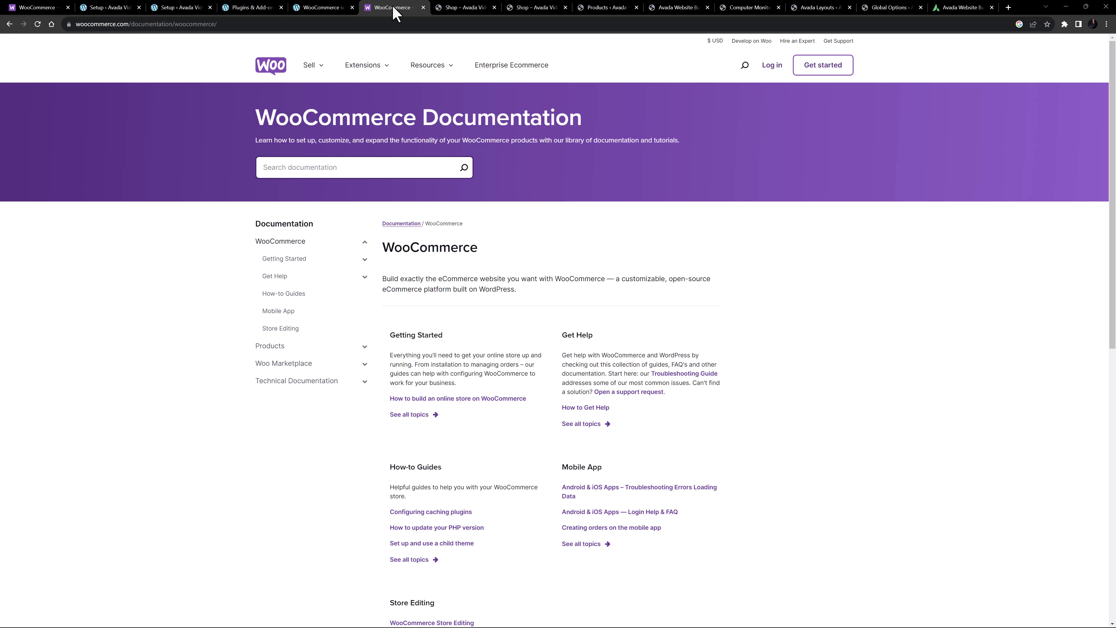
Switch to the Avada Shop page featuring the $399.00 Computer Monitor with 20% Off.
click(465, 10)
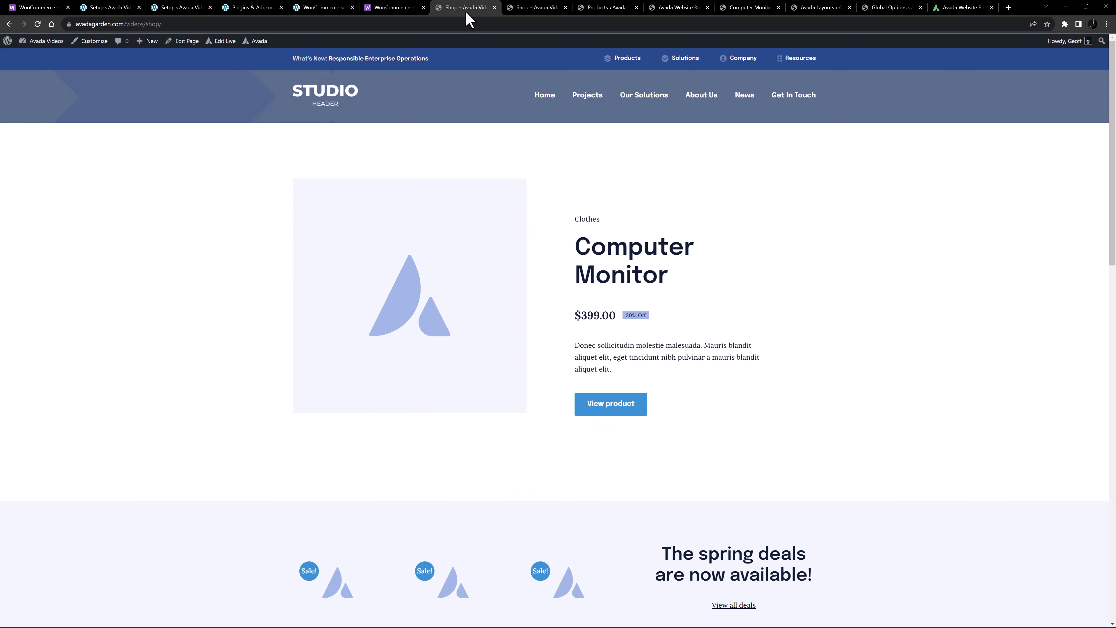
Browse the shop's product slider back to Backpack and forward to Computer Monitor.
mouse_move(366, 291)
click(300, 326)
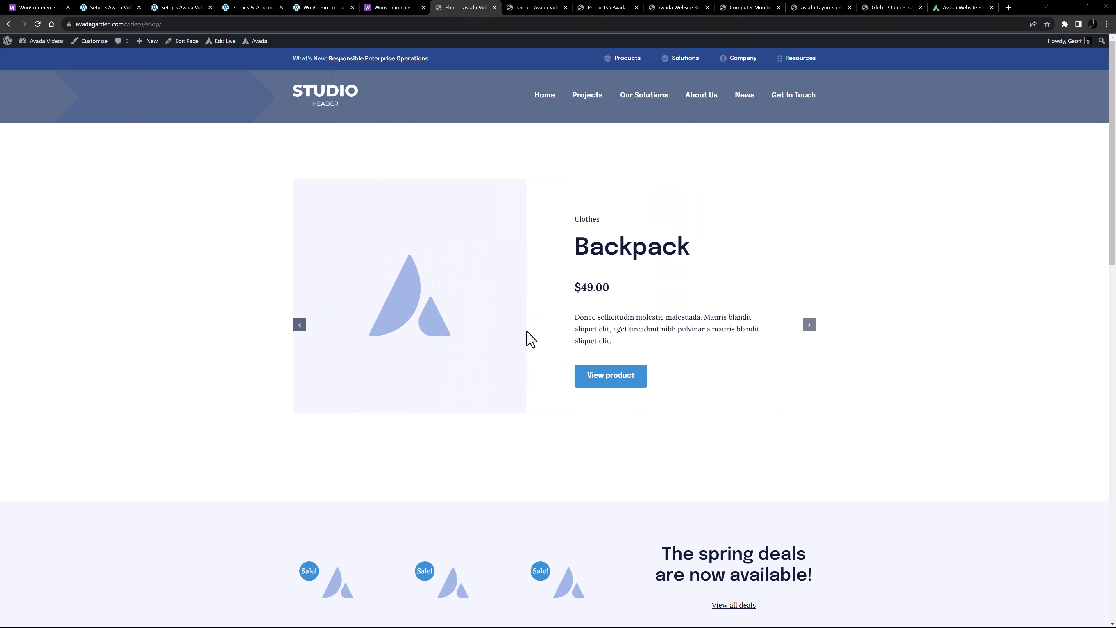
click(808, 326)
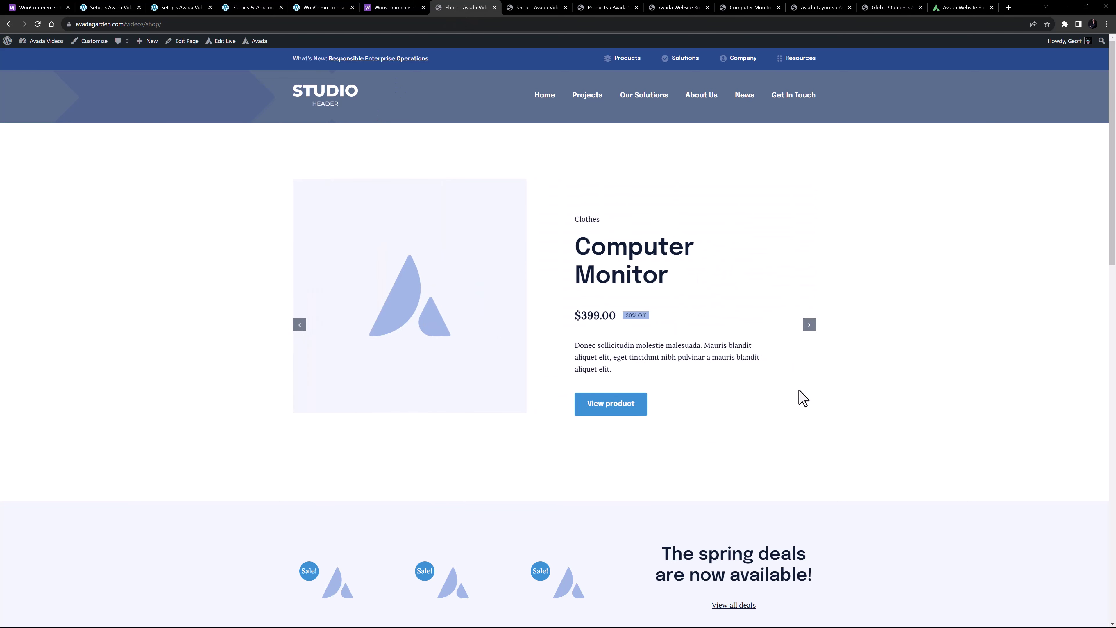
Check the shop page in the Live Builder, then open the Computer Monitor product page.
click(542, 10)
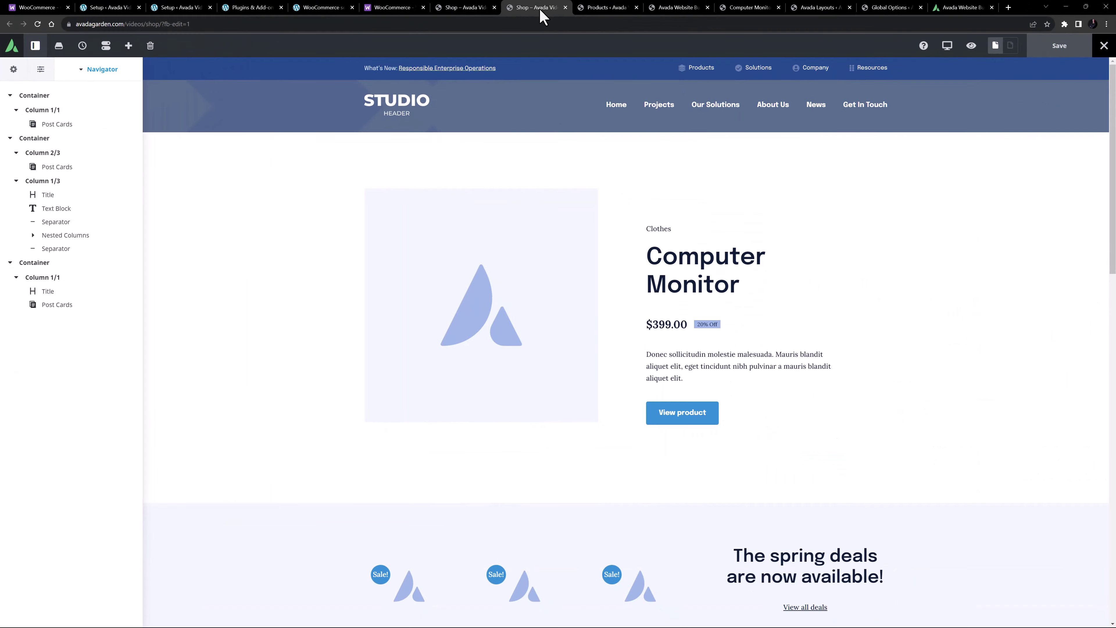
click(466, 7)
click(610, 411)
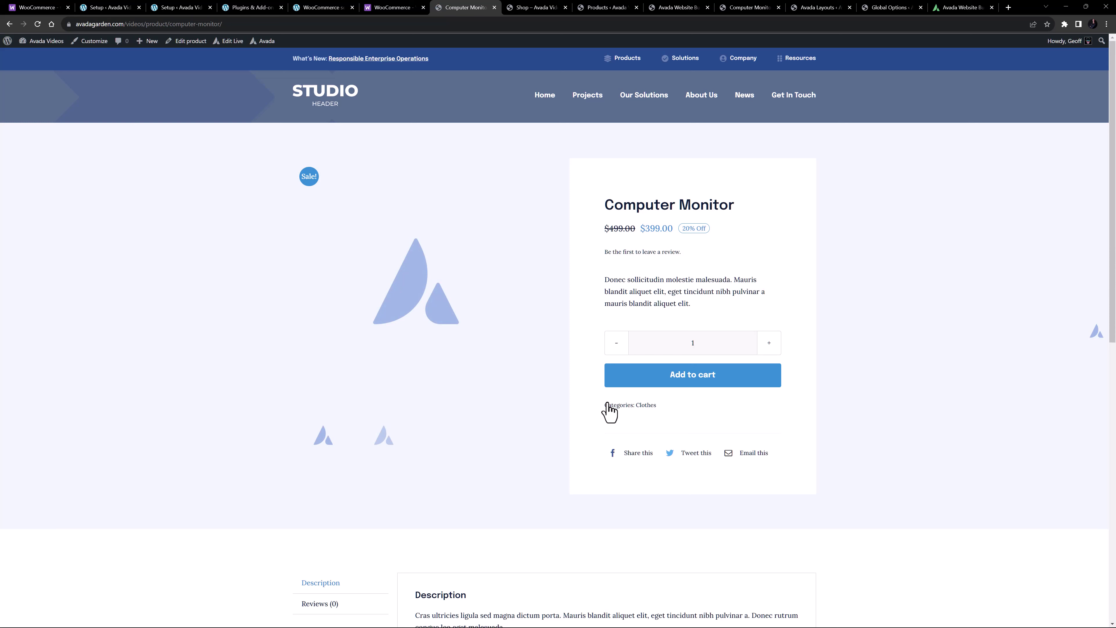
Add one Computer Monitor to the cart and proceed through the cart to the $399.00 checkout.
click(646, 376)
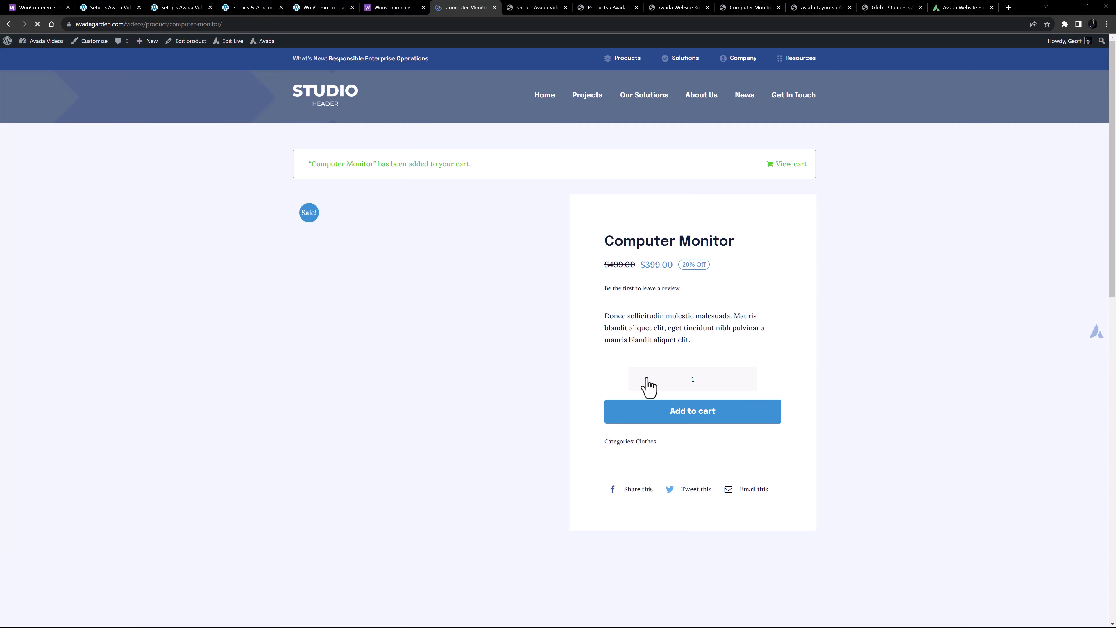
click(782, 167)
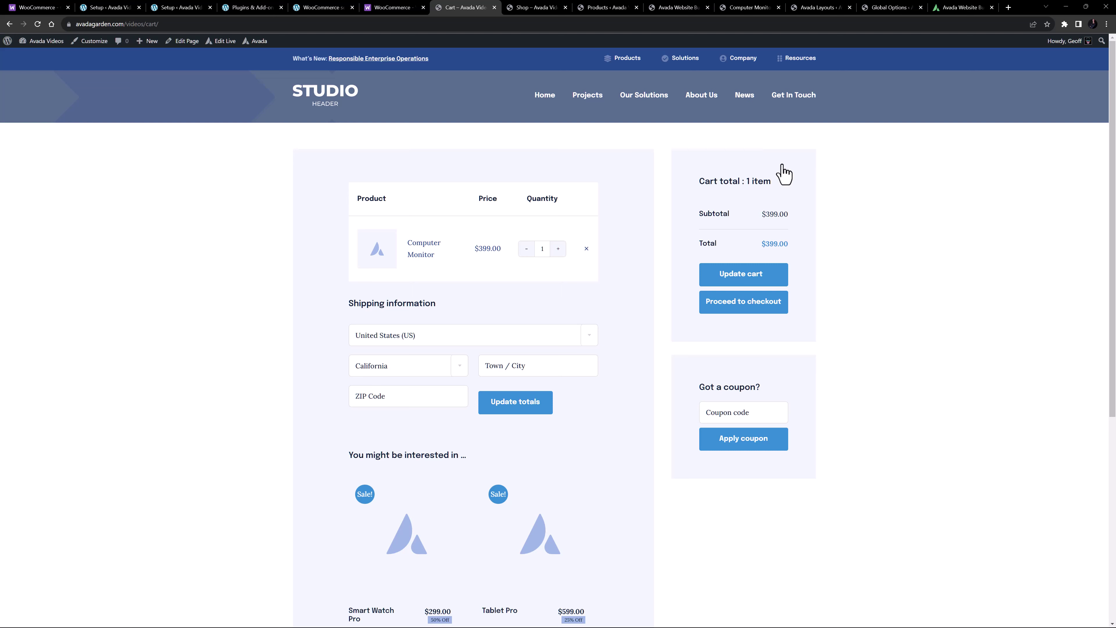
click(743, 303)
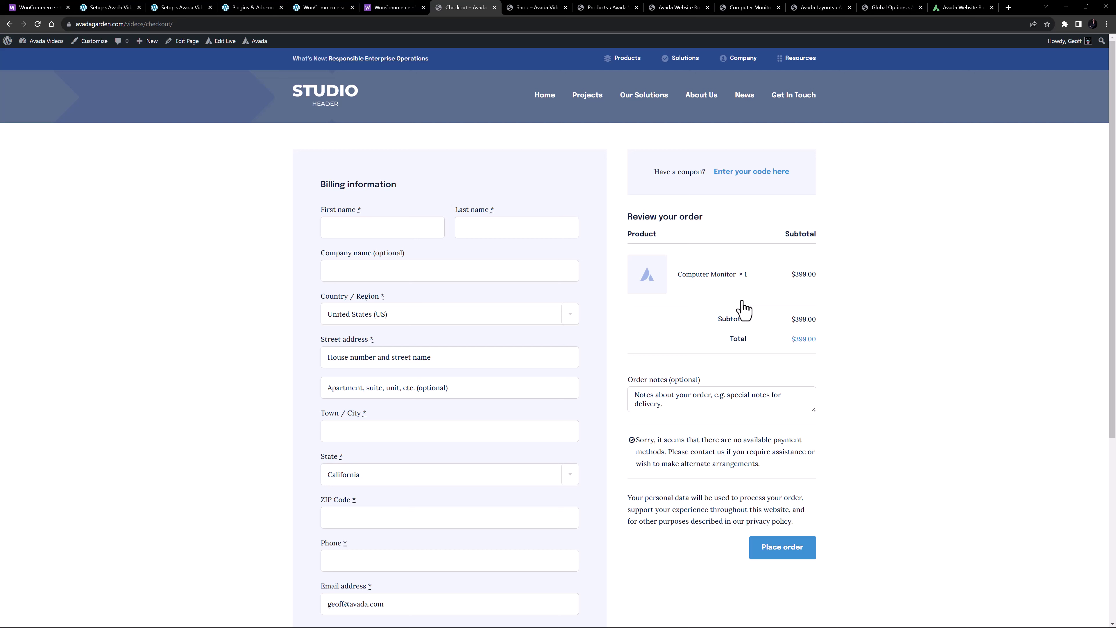
Open the Computer Monitor product for editing and glance at its Avada Builder options.
click(611, 8)
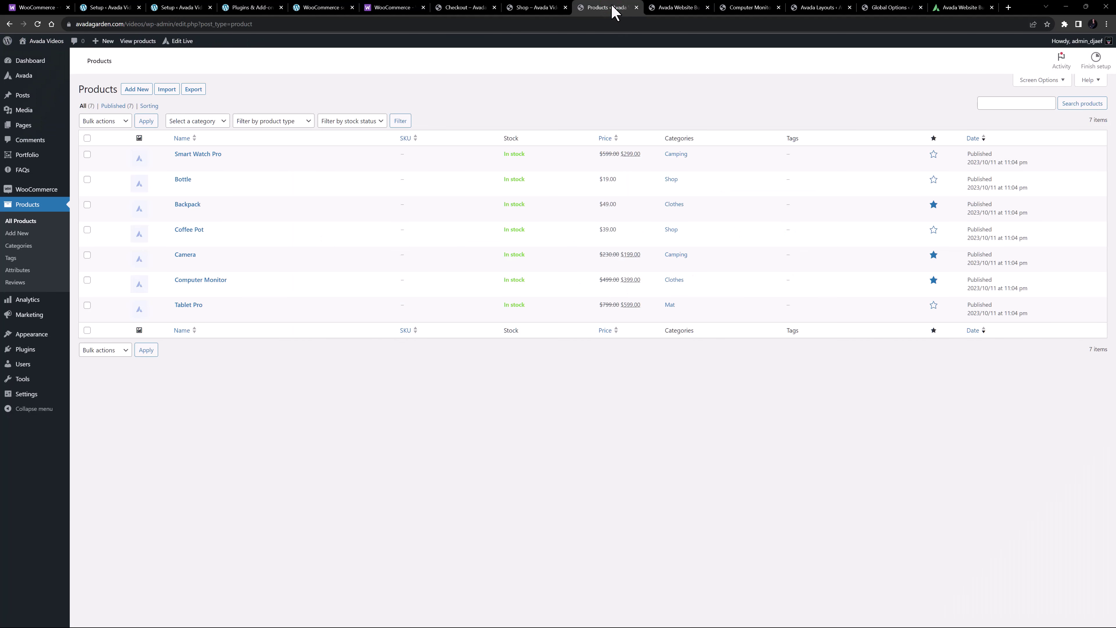
click(198, 290)
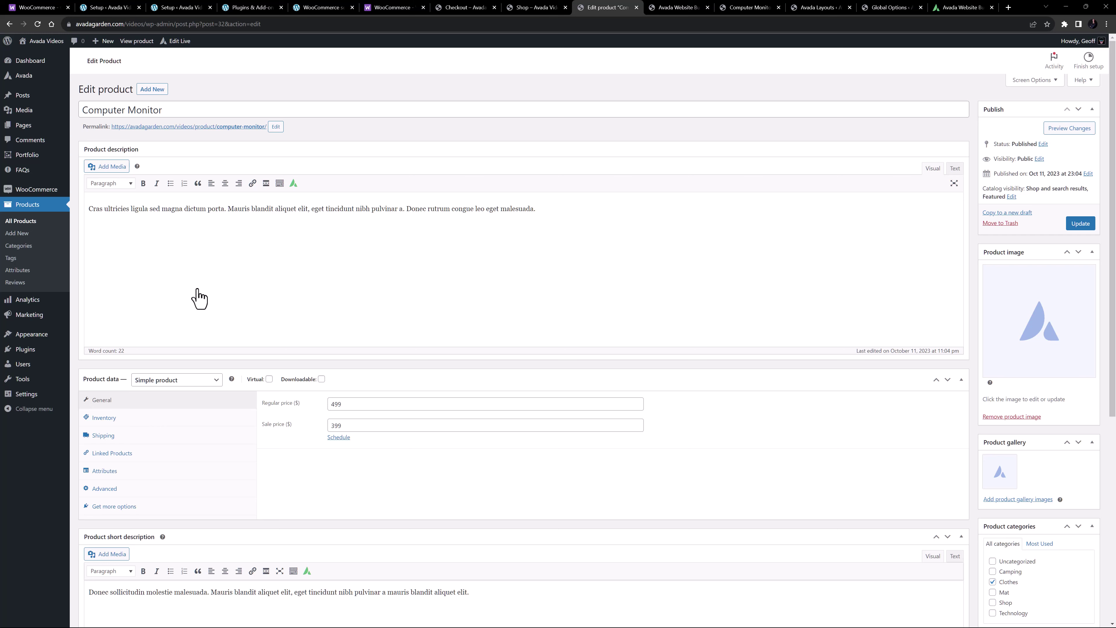
click(653, 9)
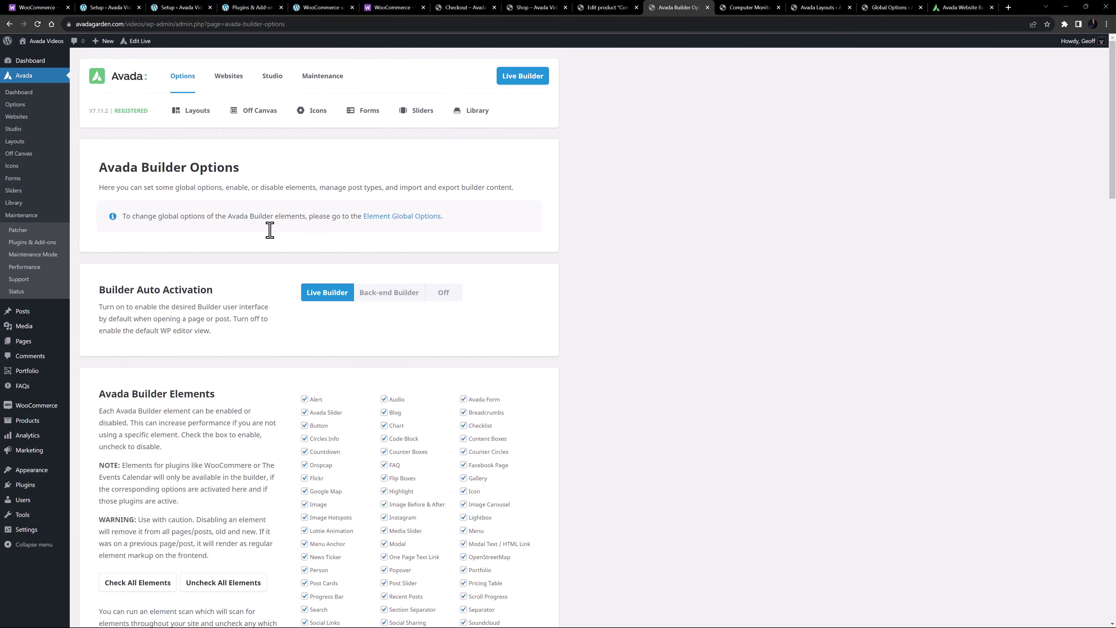
click(606, 7)
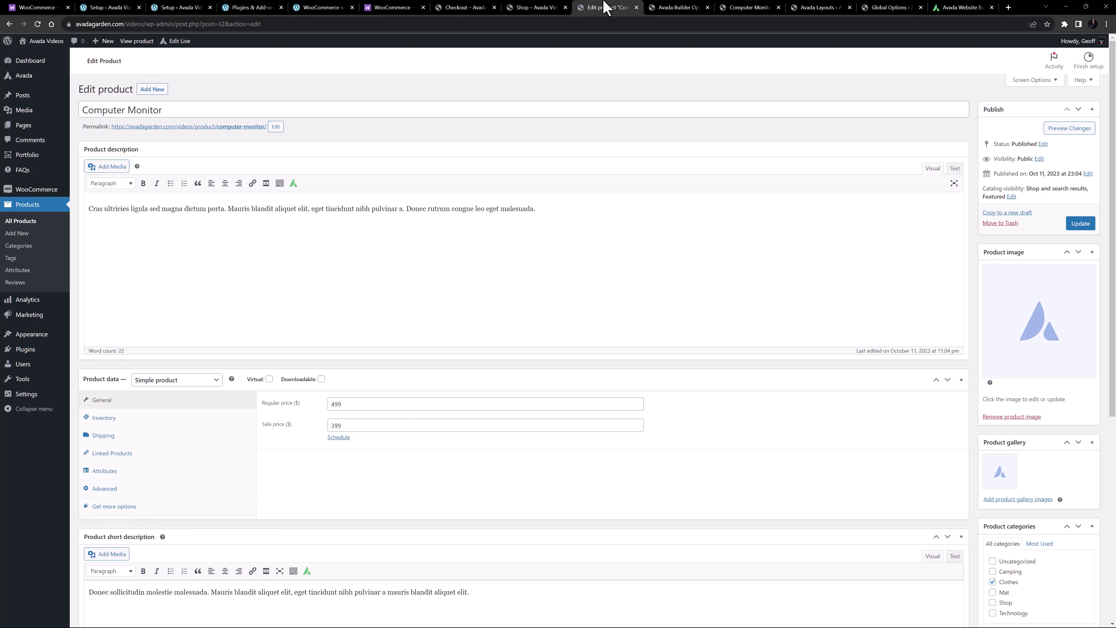
Scroll through the edit page to review regular price 499 and sale price 399.
scroll(631, 227, down, 5)
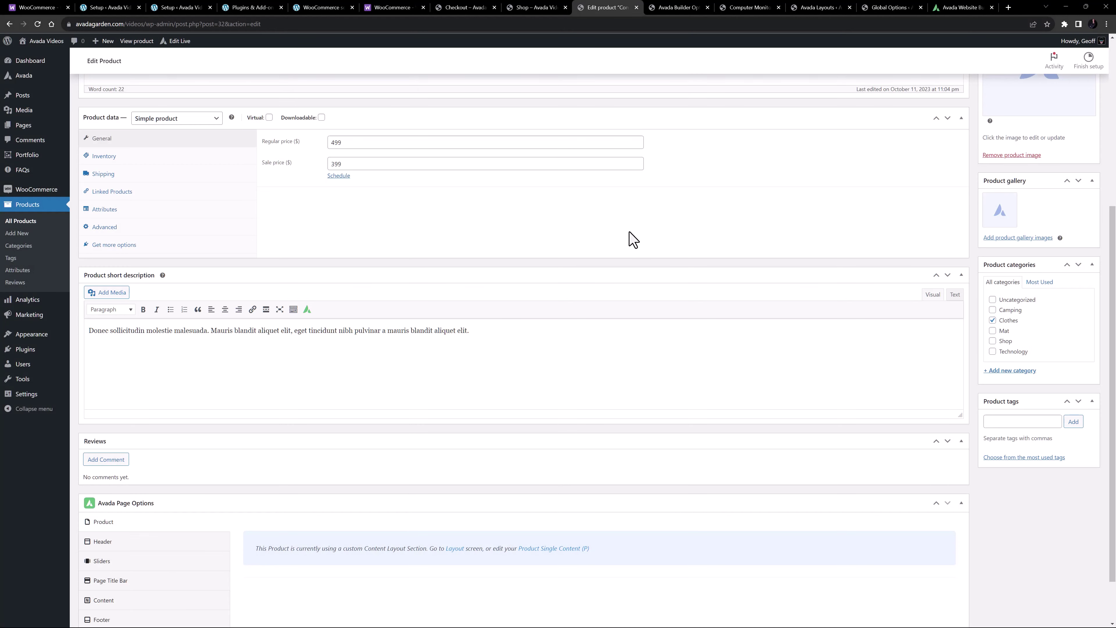
scroll(629, 232, down, 1)
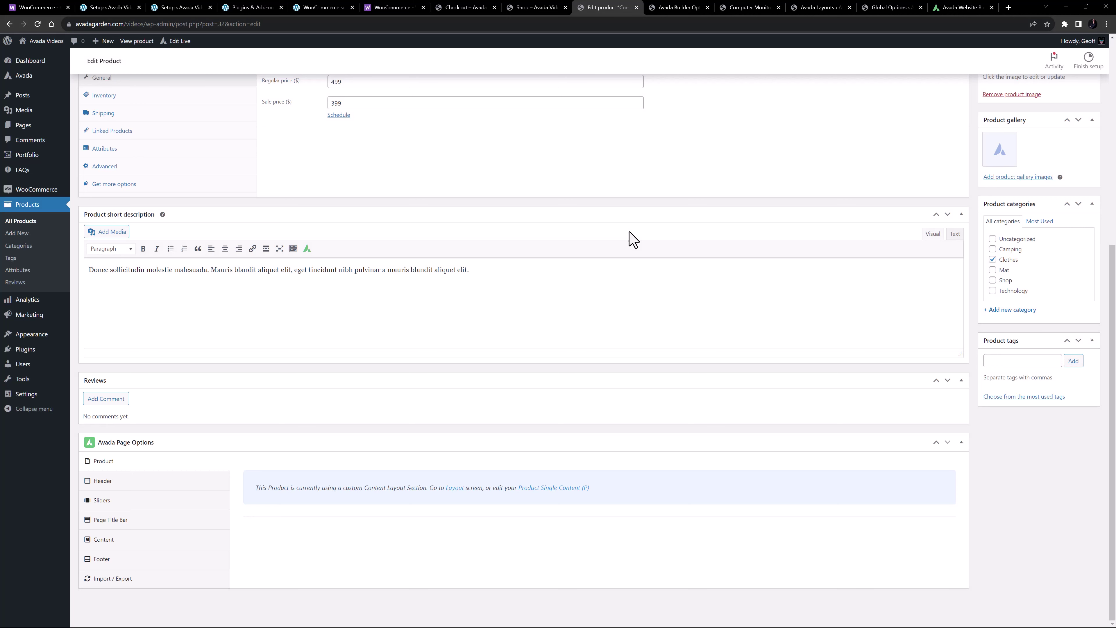
scroll(827, 265, up, 5)
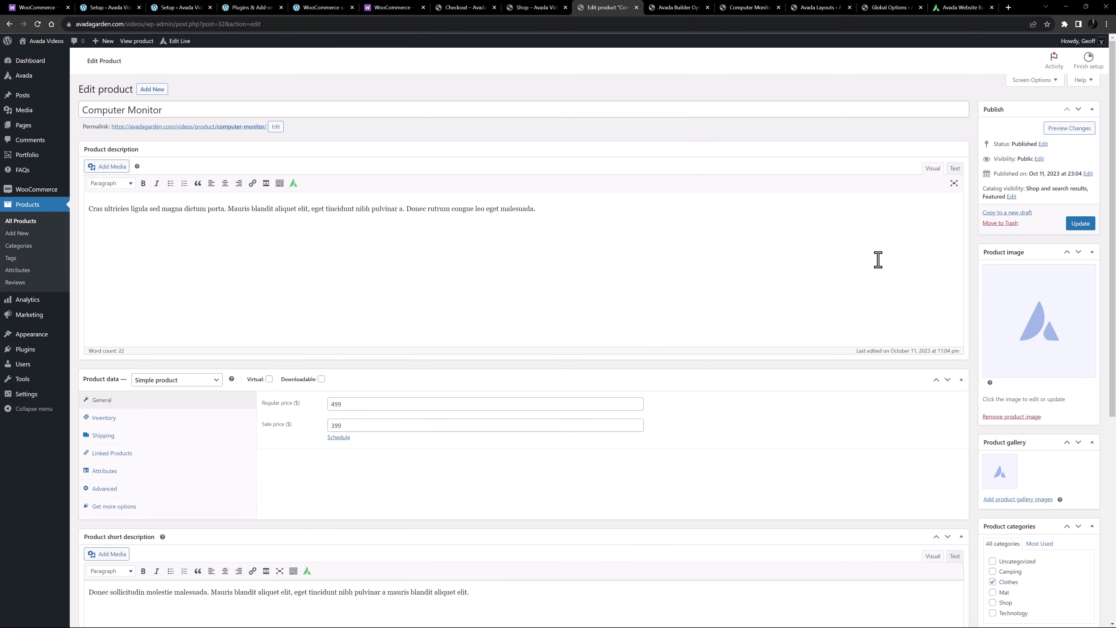
scroll(878, 259, down, 5)
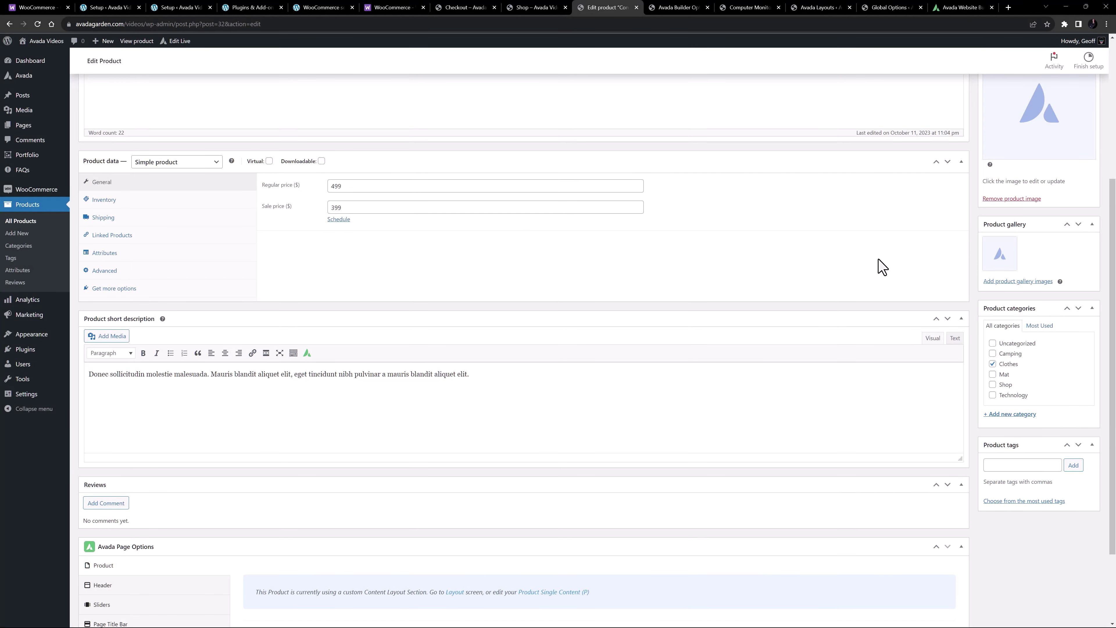
View the Computer Monitor's Reviews (0) tab and review form, then browse the Avada Layouts list.
click(734, 9)
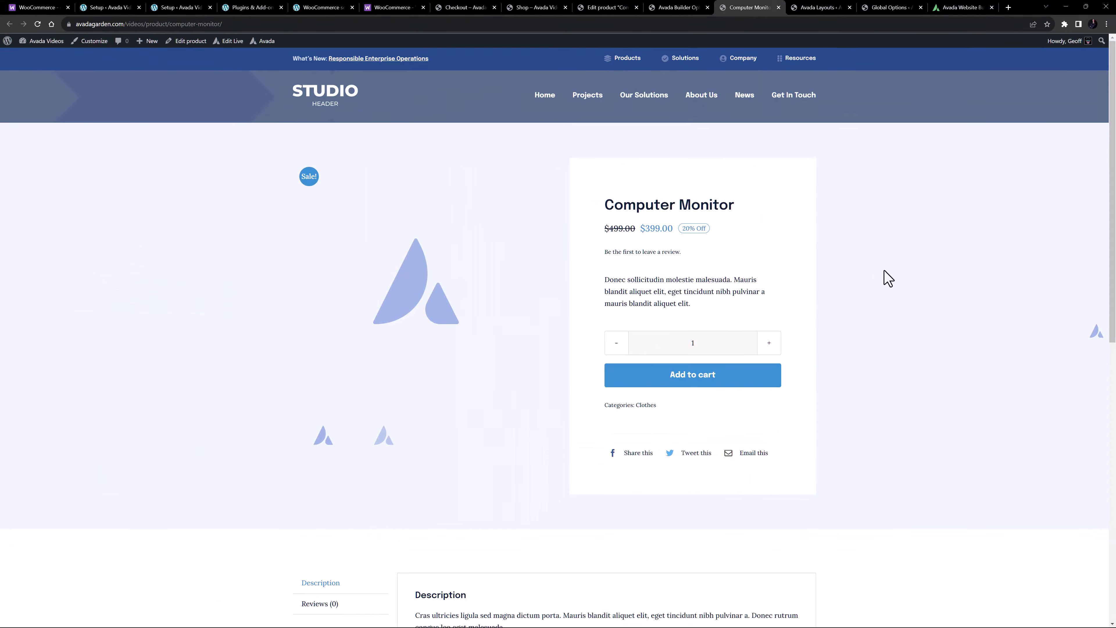
scroll(929, 295, down, 1)
scroll(934, 303, down, 4)
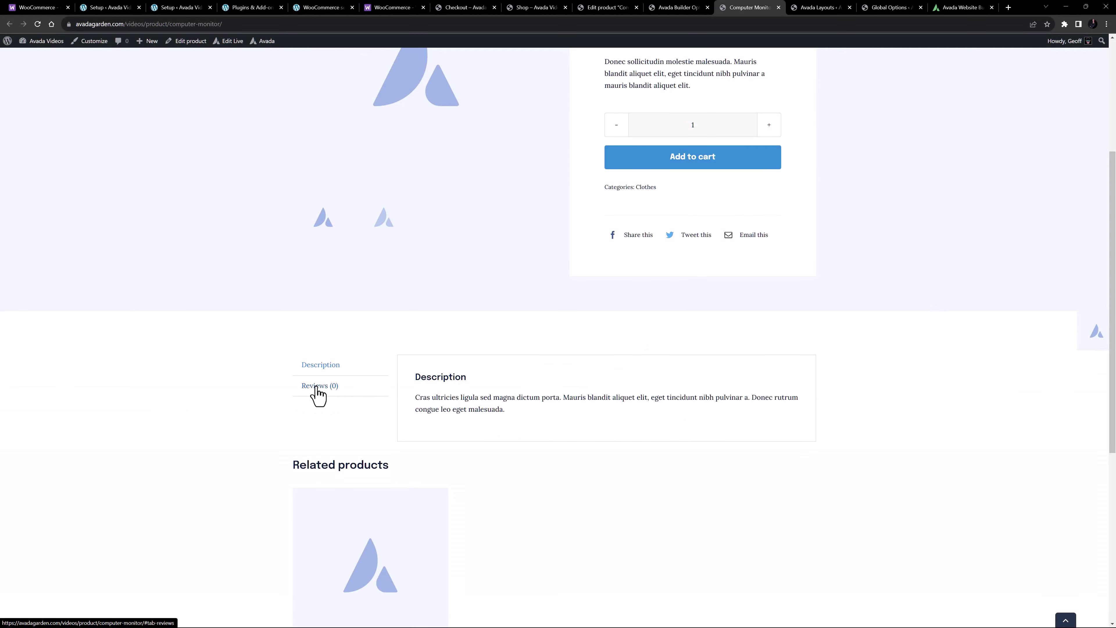
click(316, 386)
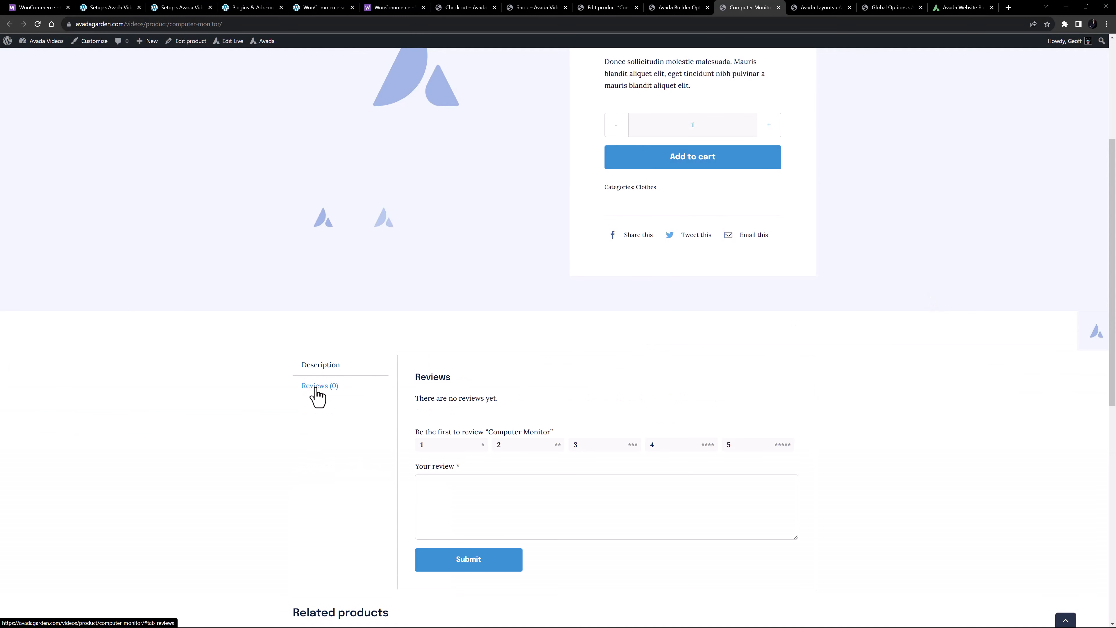
scroll(279, 414, down, 10)
scroll(279, 413, up, 13)
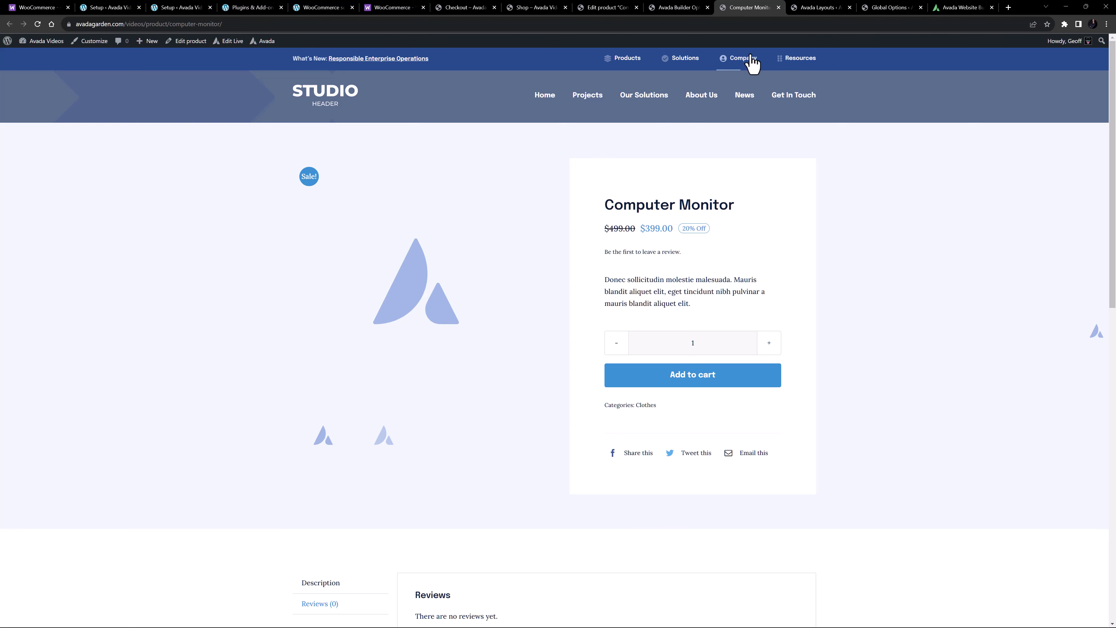
click(810, 8)
scroll(793, 264, down, 6)
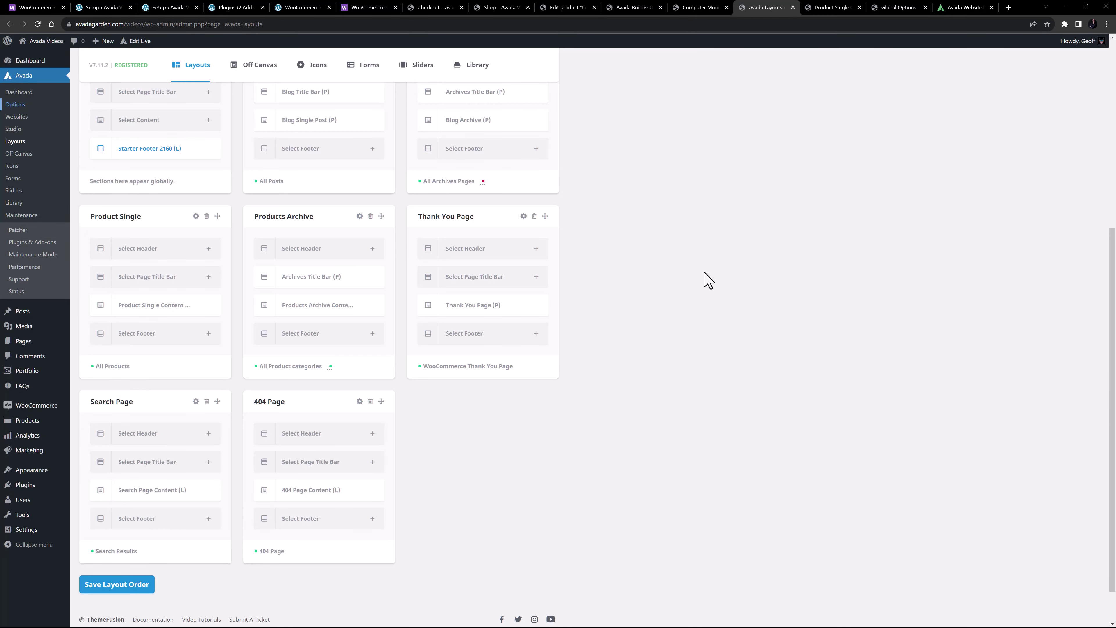
Show the WooCommerce Styling options in Avada Global Options: Classic product boxes, Vertical Tabs.
click(878, 14)
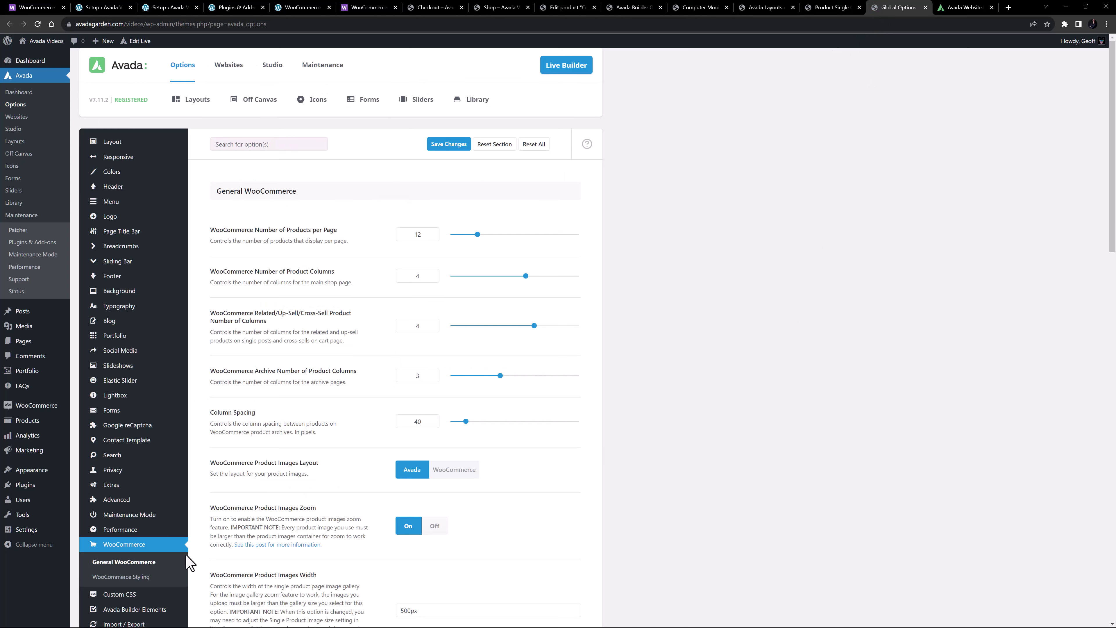
click(134, 578)
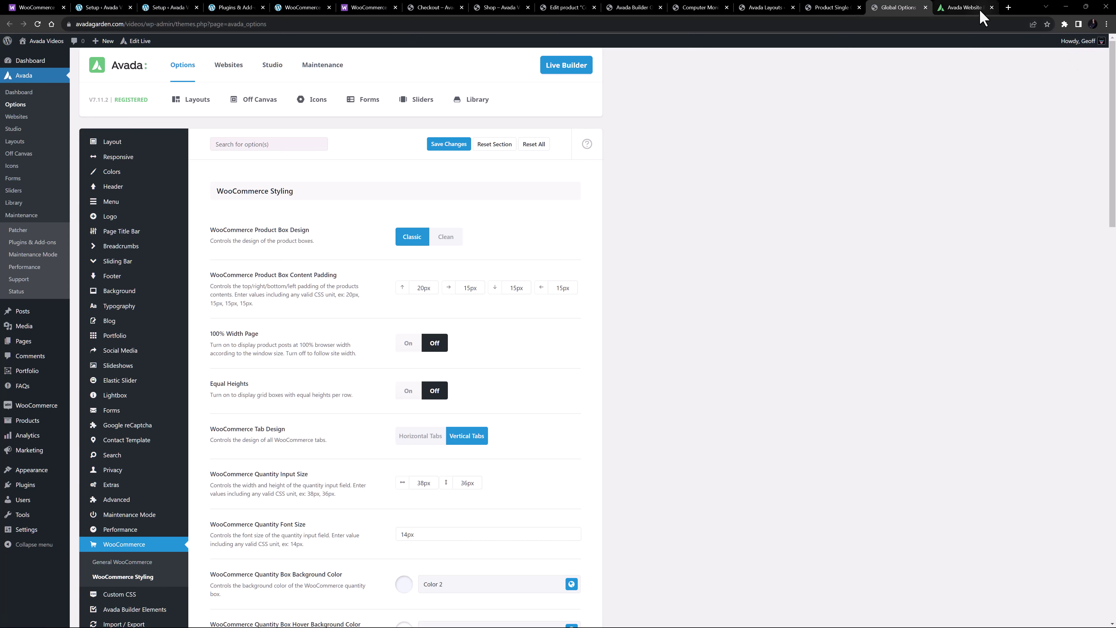
Filter the avada.website demo gallery to the 23 Shop / WooCommerce websites.
click(960, 9)
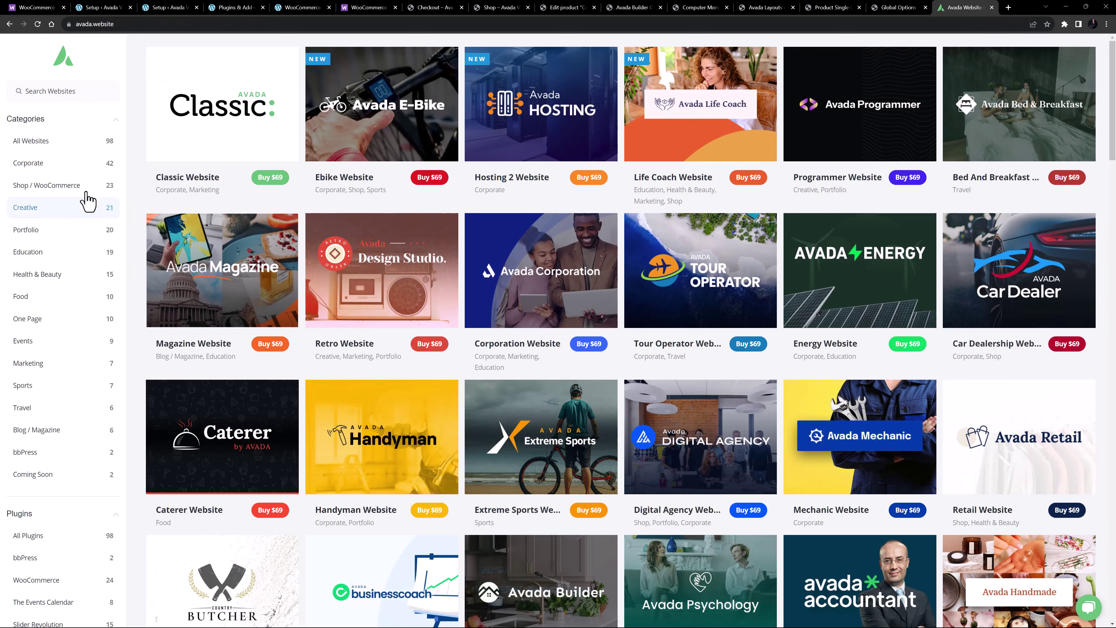
click(73, 185)
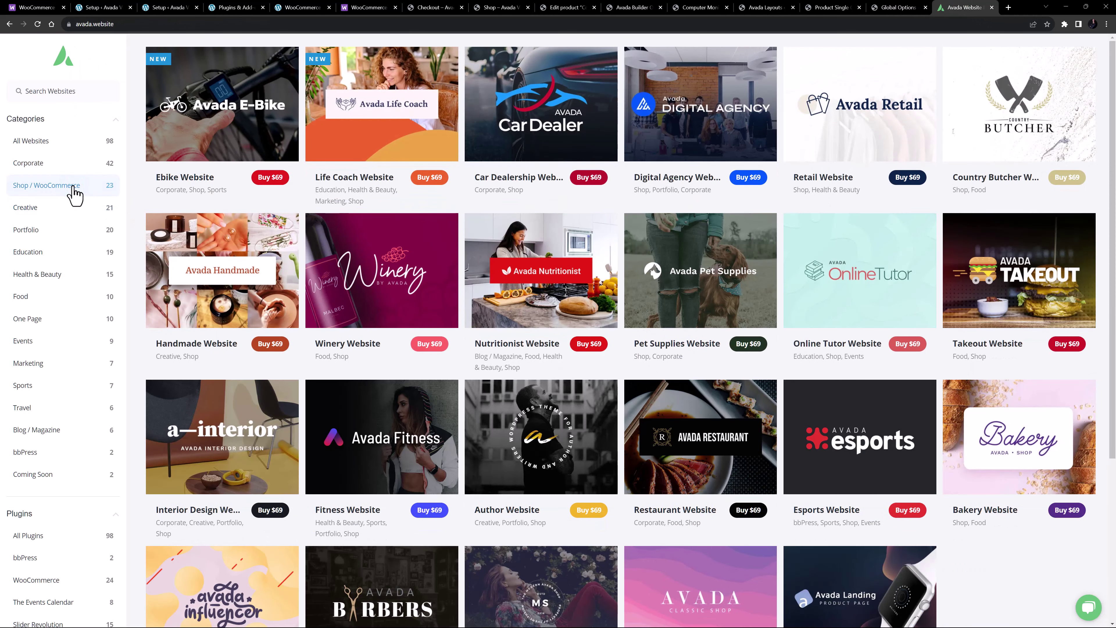